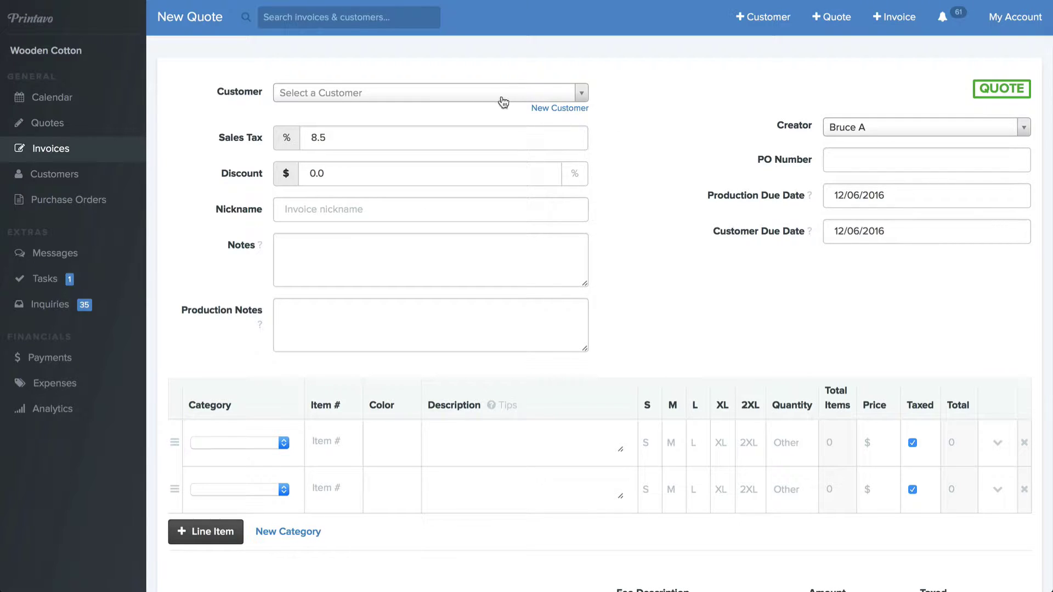
- Switch the discount to a percentage and set the quote nickname to RUSH
click(472, 133)
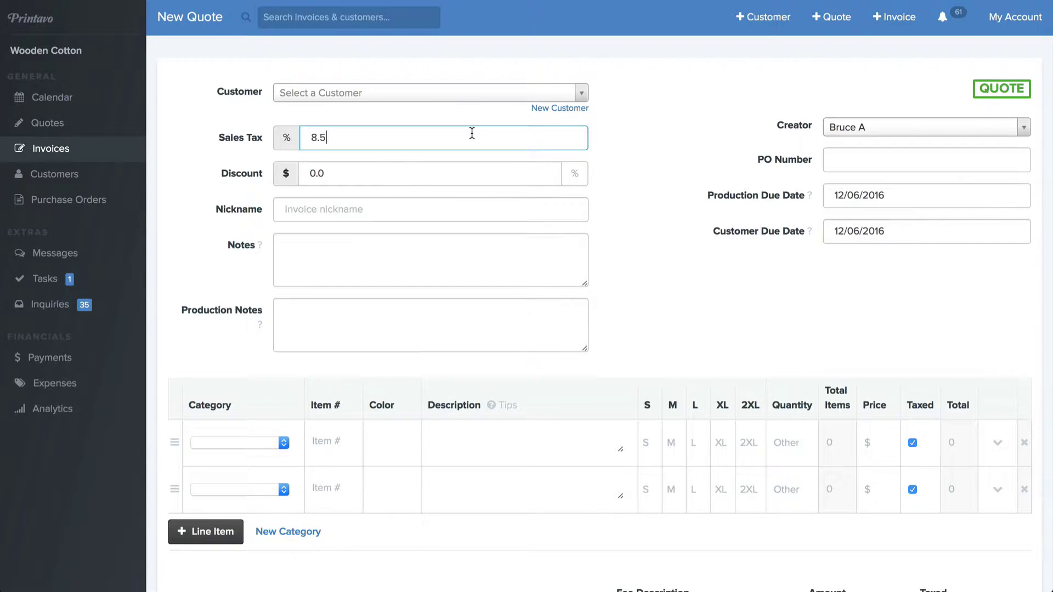
click(451, 171)
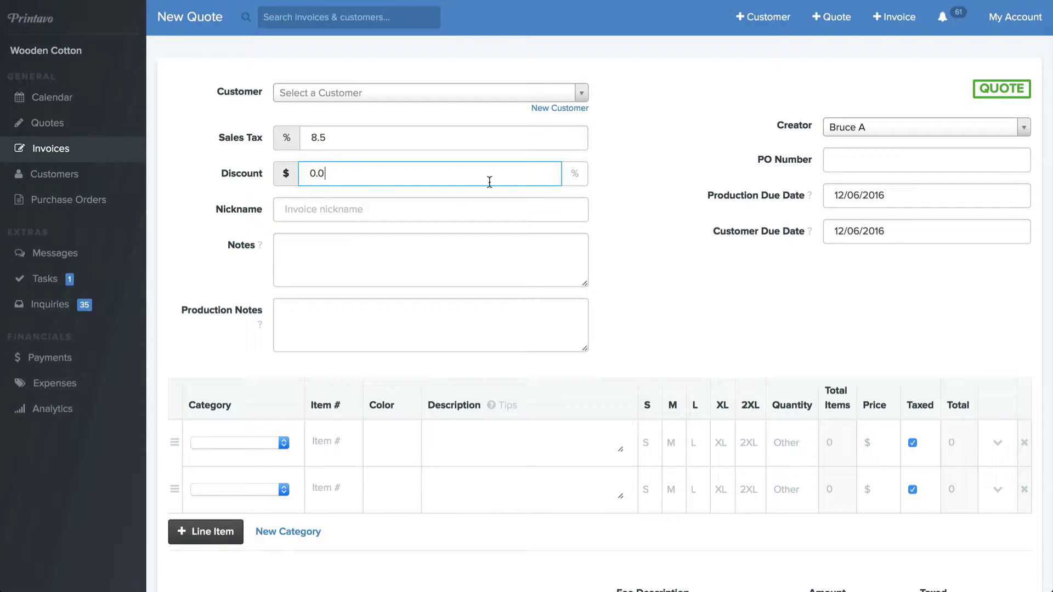
click(574, 174)
click(557, 213)
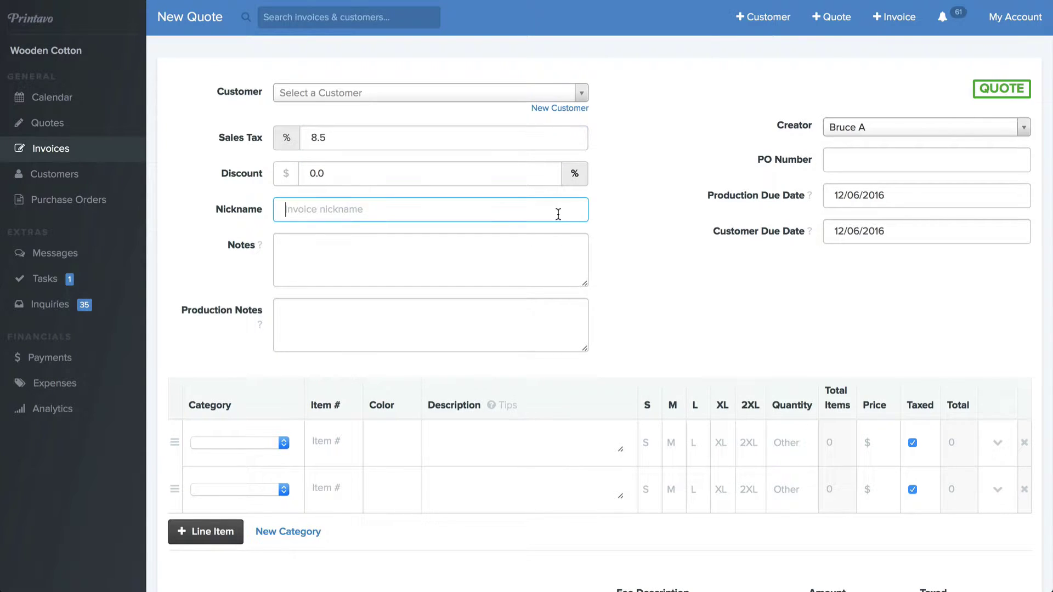
text(RUSH)
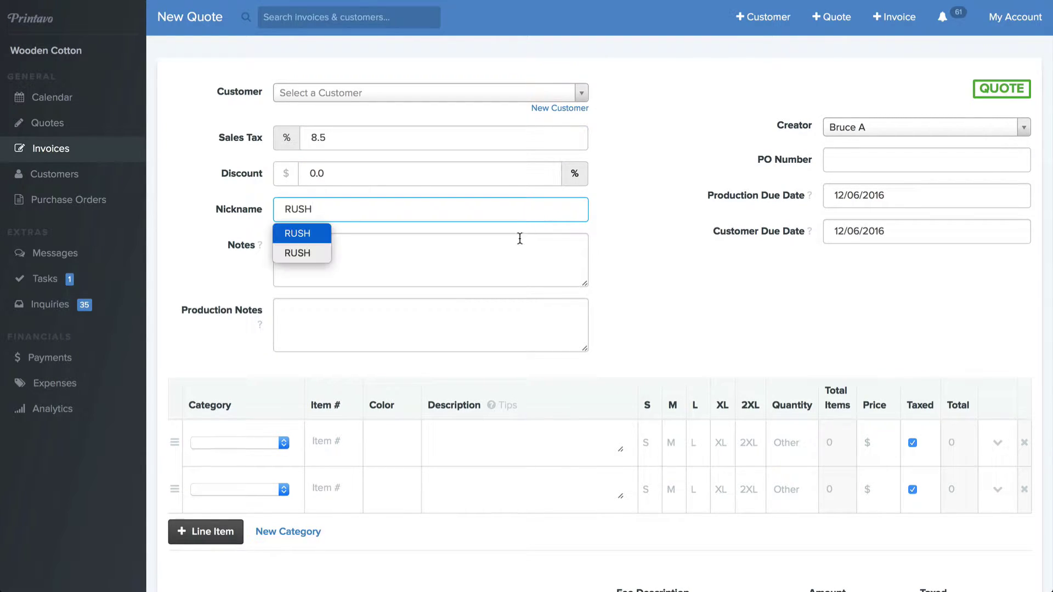
- Enter 'Customer facing' in Notes and 'Internal / team facing' in Production Notes
click(508, 249)
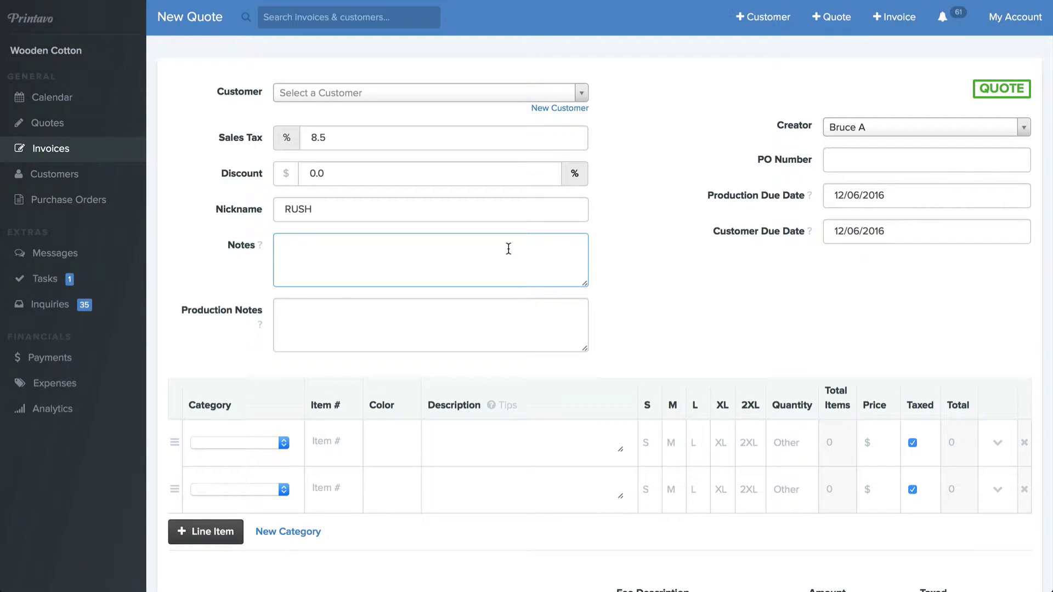
text(Customer facing)
click(450, 315)
text(Internal )
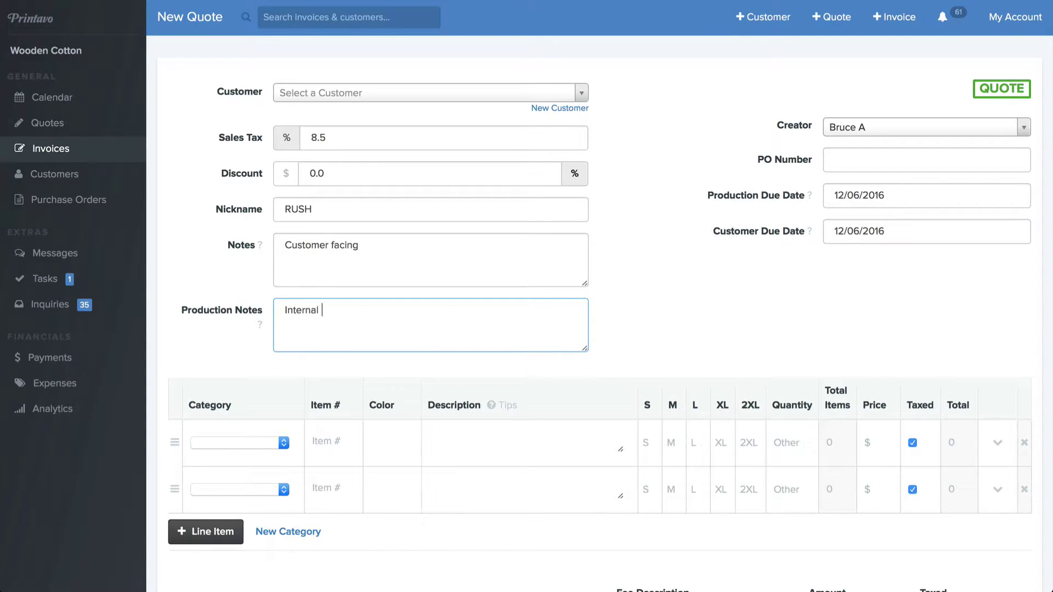
text(/ team facing)
- Set the production due date to 12/14/2016 and the customer due date to 12/16/2016
click(836, 164)
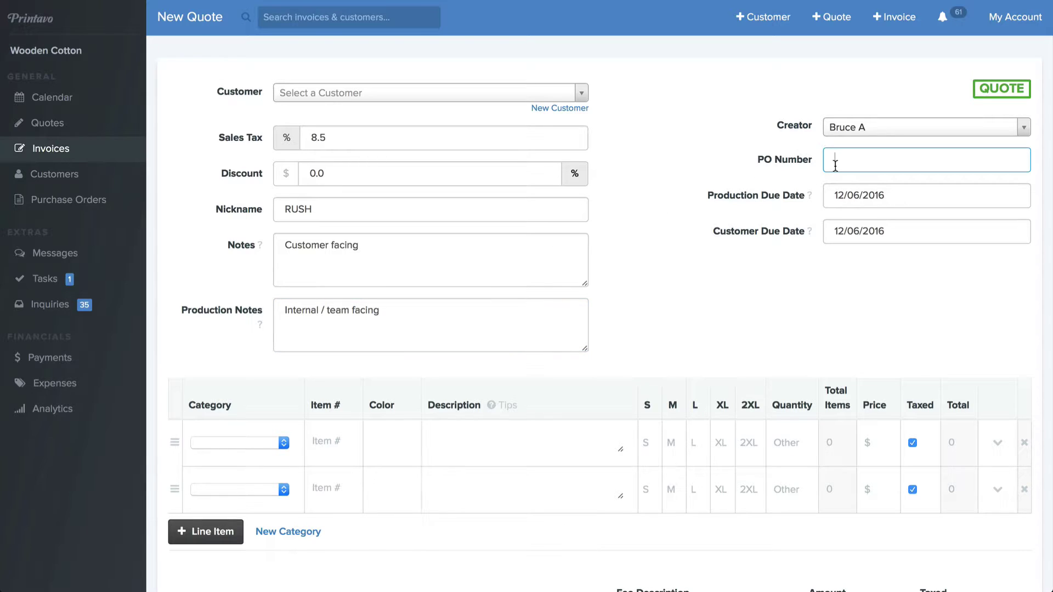
click(848, 194)
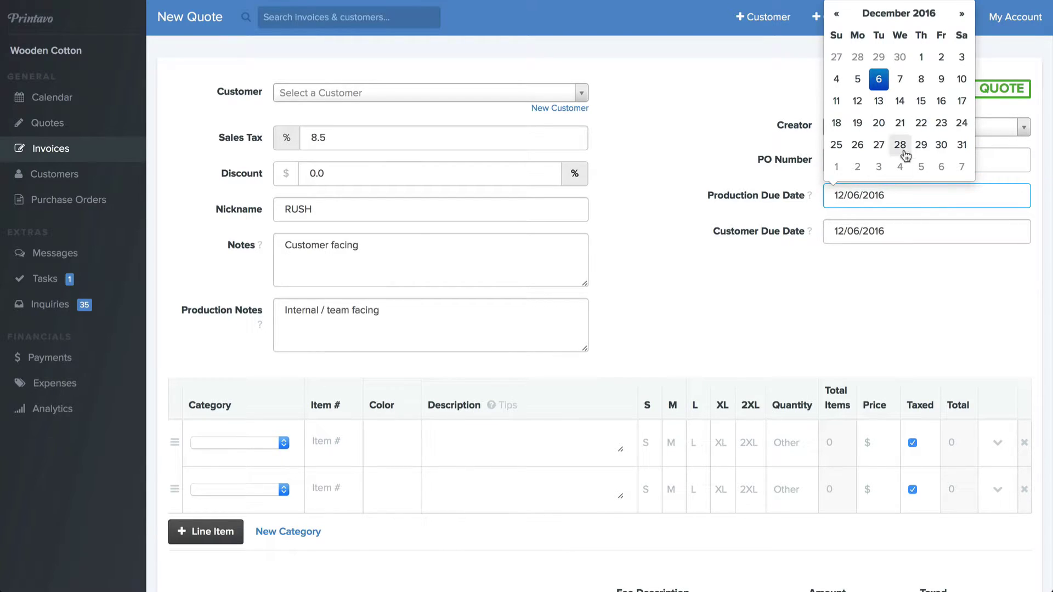
click(903, 101)
click(858, 233)
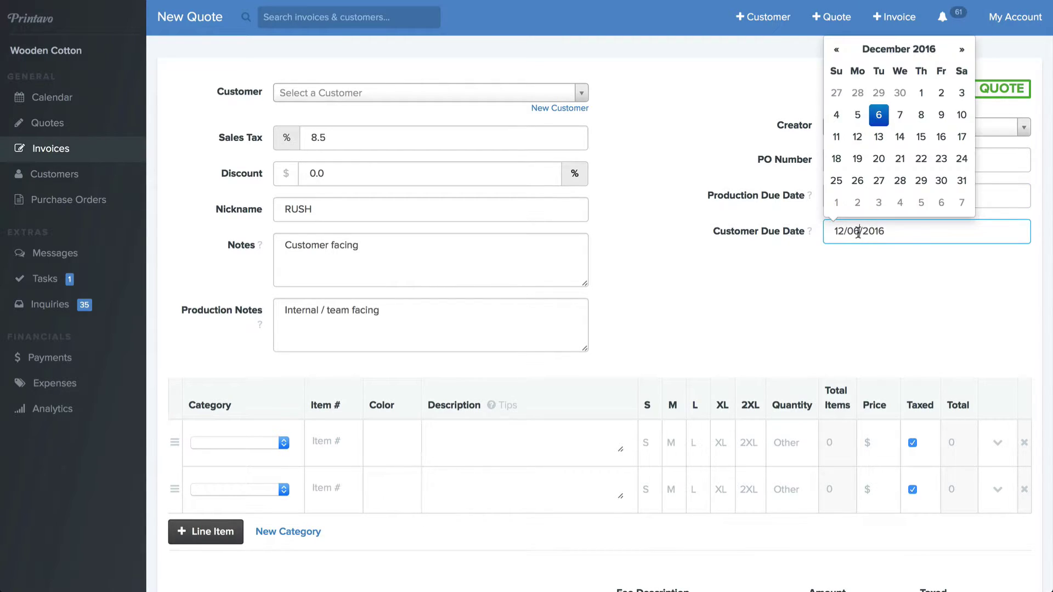
click(941, 137)
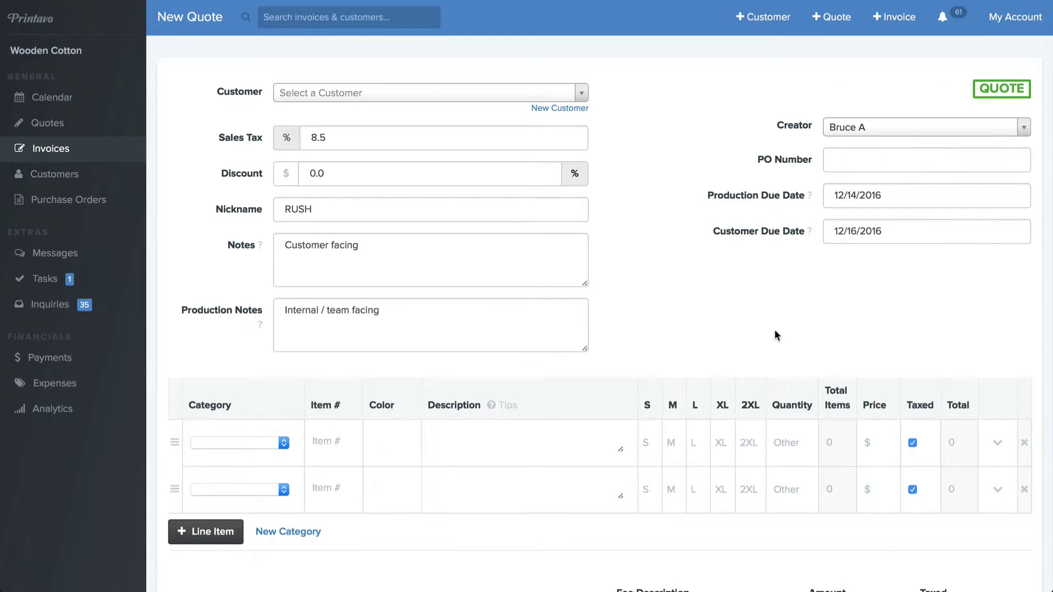
scroll(775, 335, down, 1)
click(545, 371)
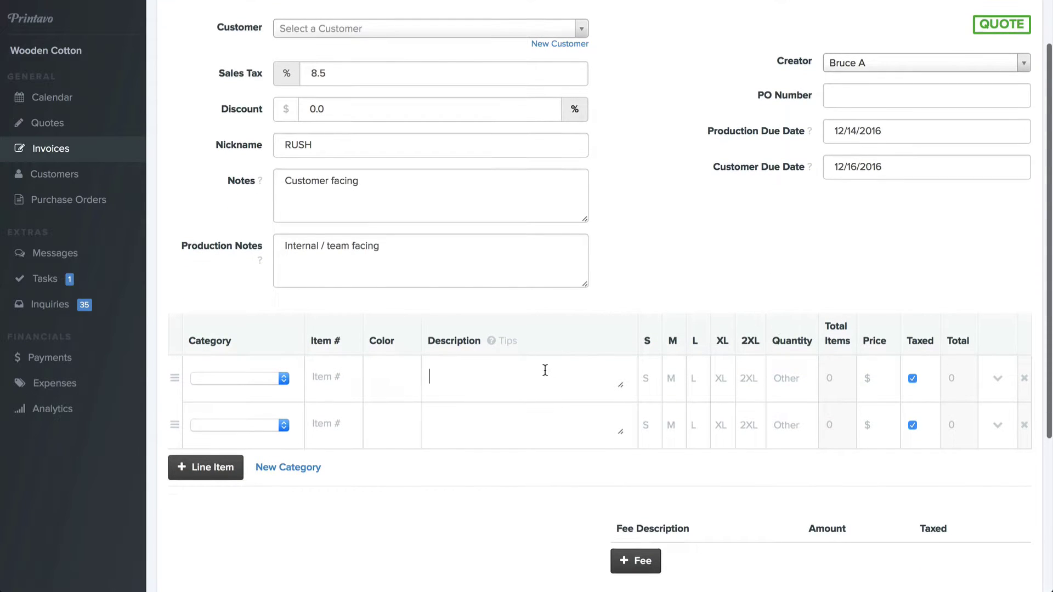
scroll(545, 371, down, 1)
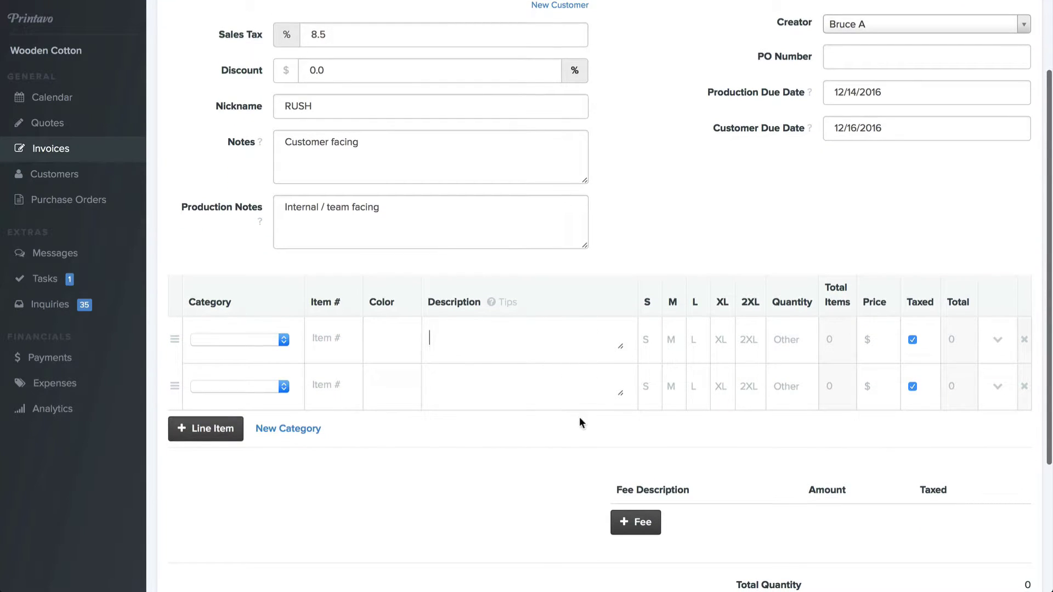
scroll(685, 374, up, 2)
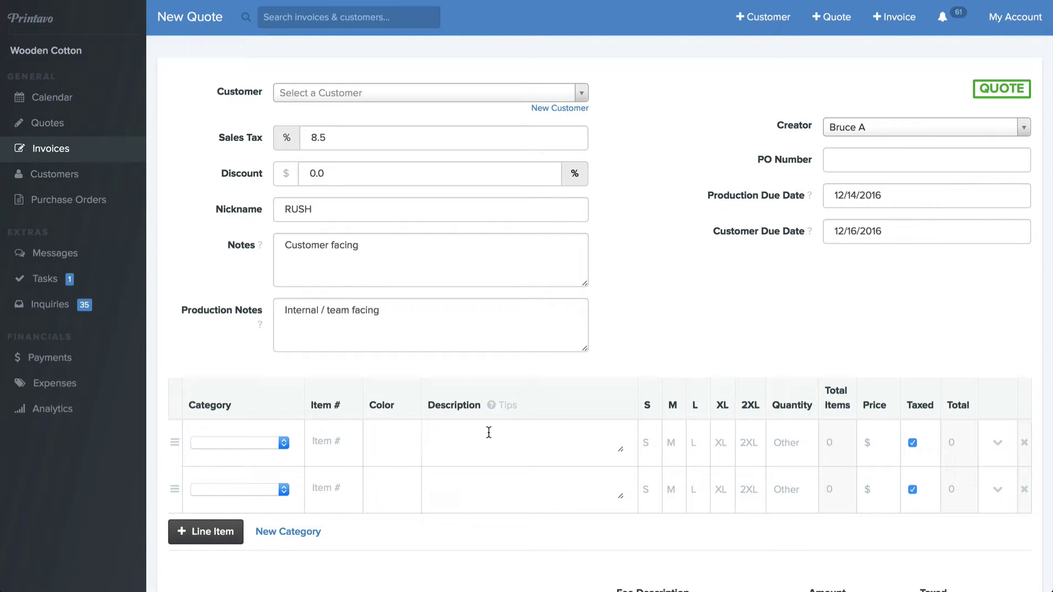
- Search 'g200 black' in Description and choose the Gildan G200 Black T-shirt at 4.39
text(g200)
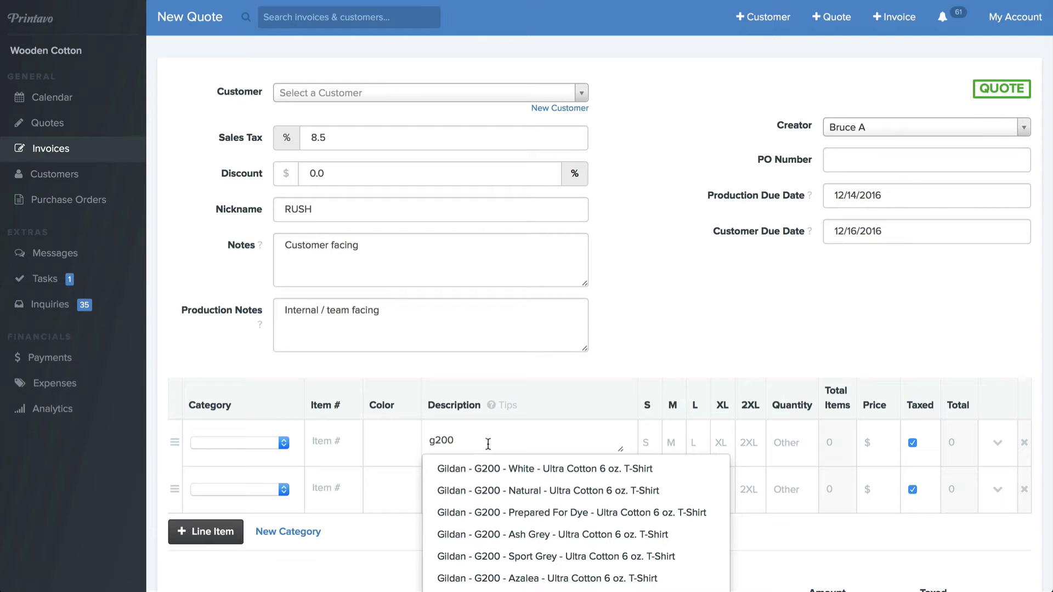
scroll(481, 486, down, 2)
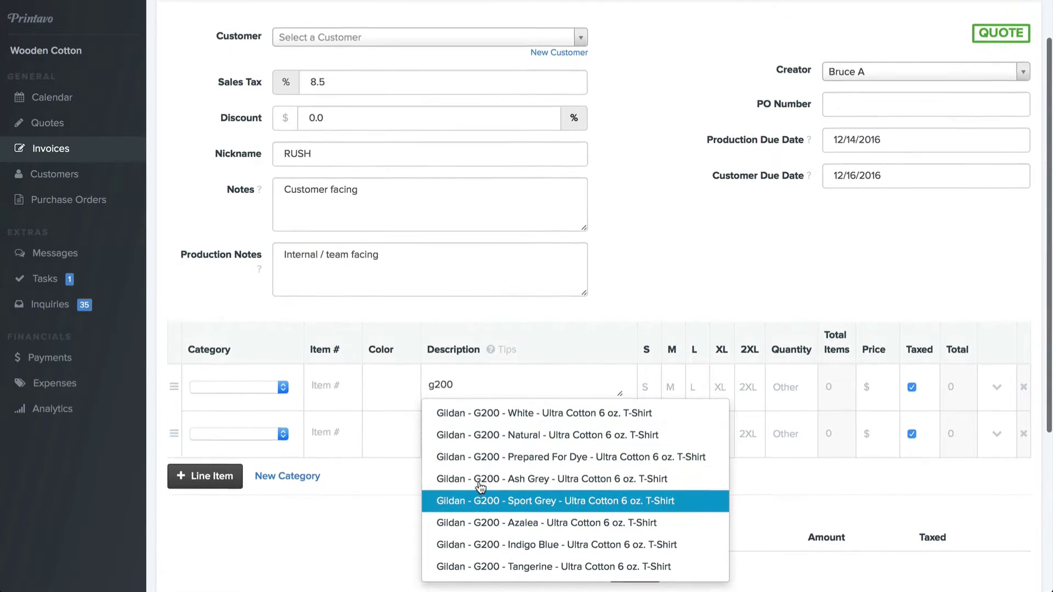
text(black)
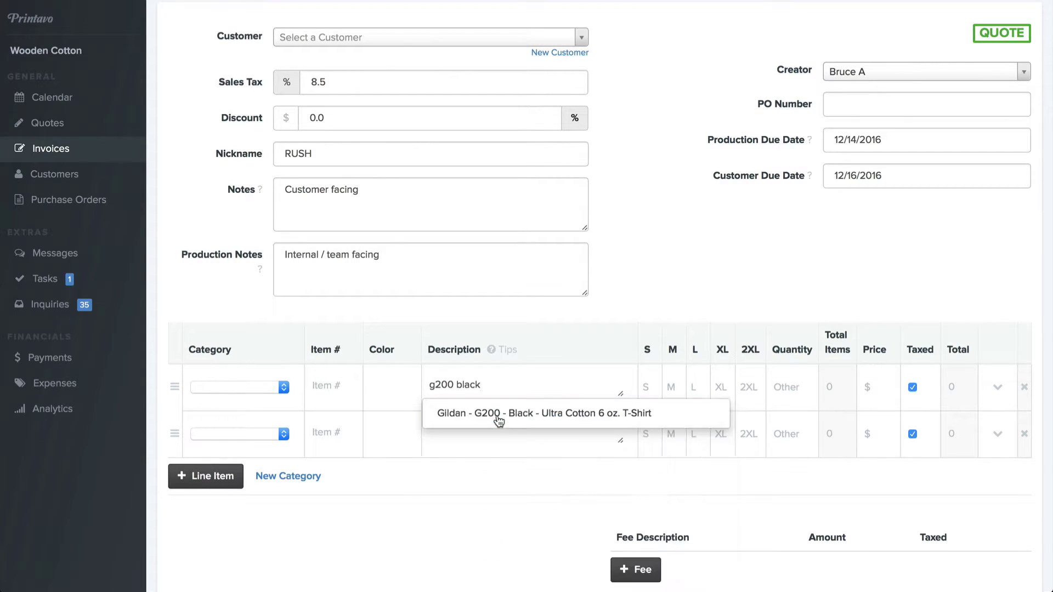
click(499, 412)
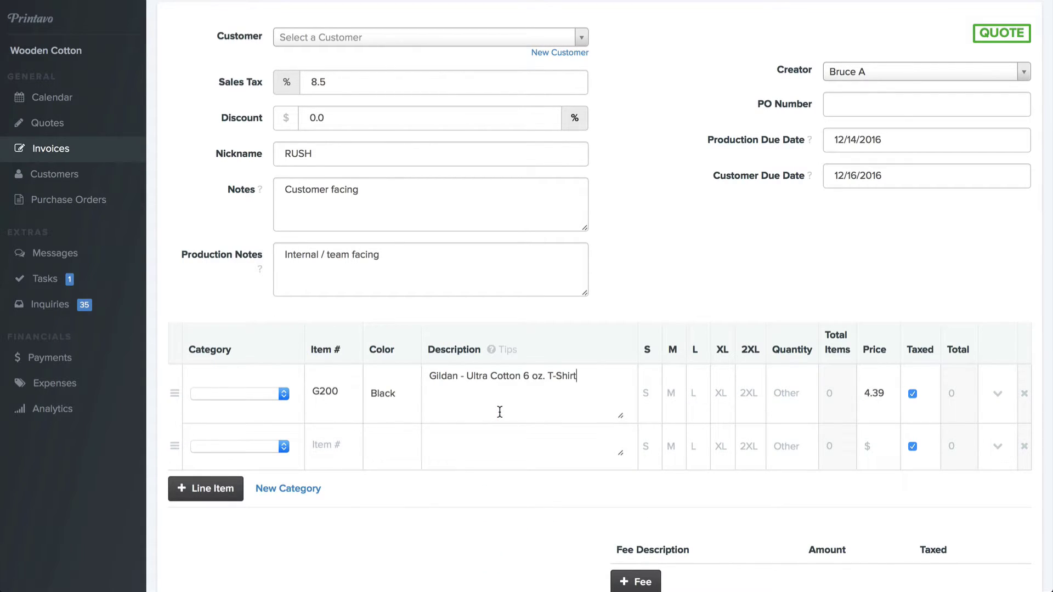
- Enter quantities of 15 for size M and 20 for size L, totalling 153.65
click(673, 393)
text(15)
click(691, 394)
text(20)
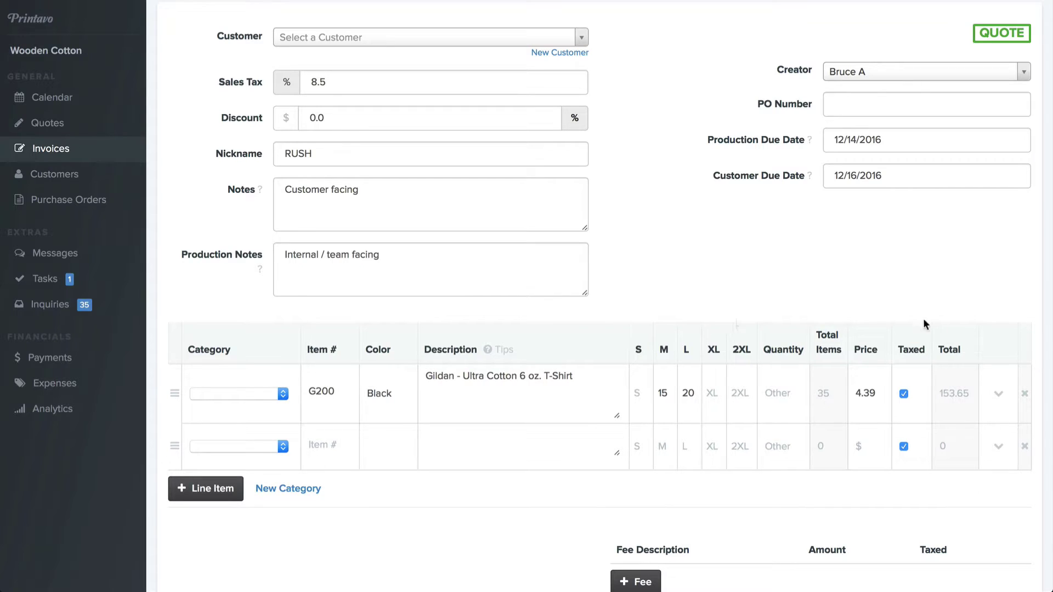
click(997, 395)
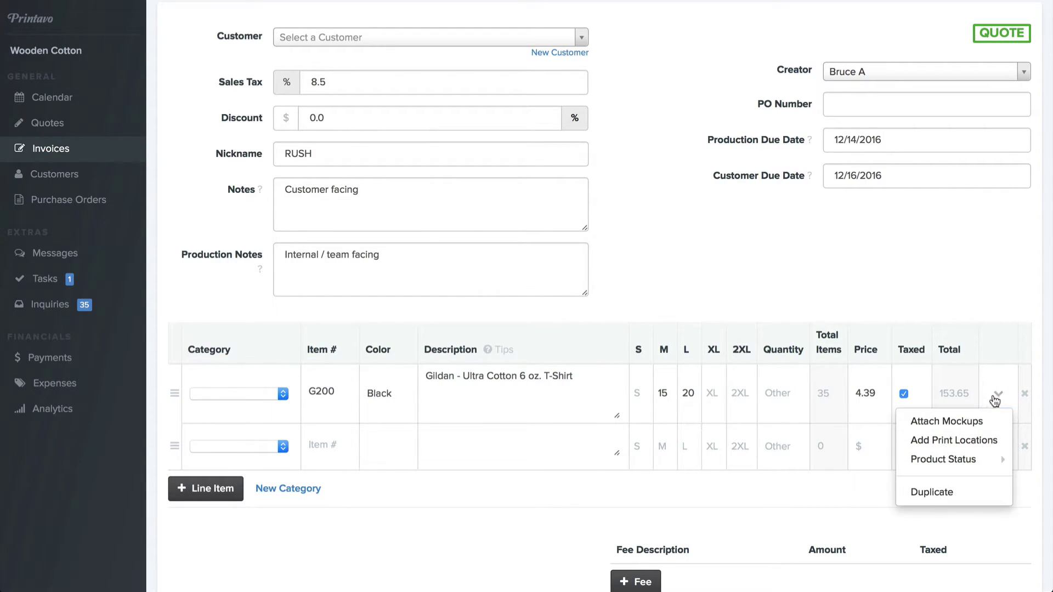
click(979, 442)
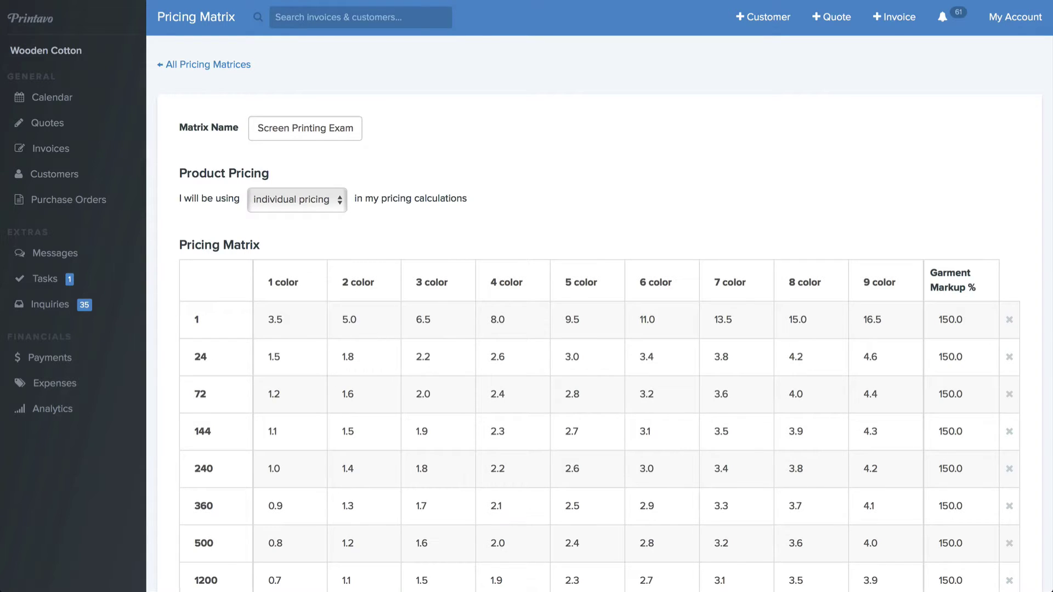
click(289, 282)
click(353, 282)
click(423, 279)
click(423, 318)
drag(416, 356, 426, 349)
click(948, 356)
click(951, 387)
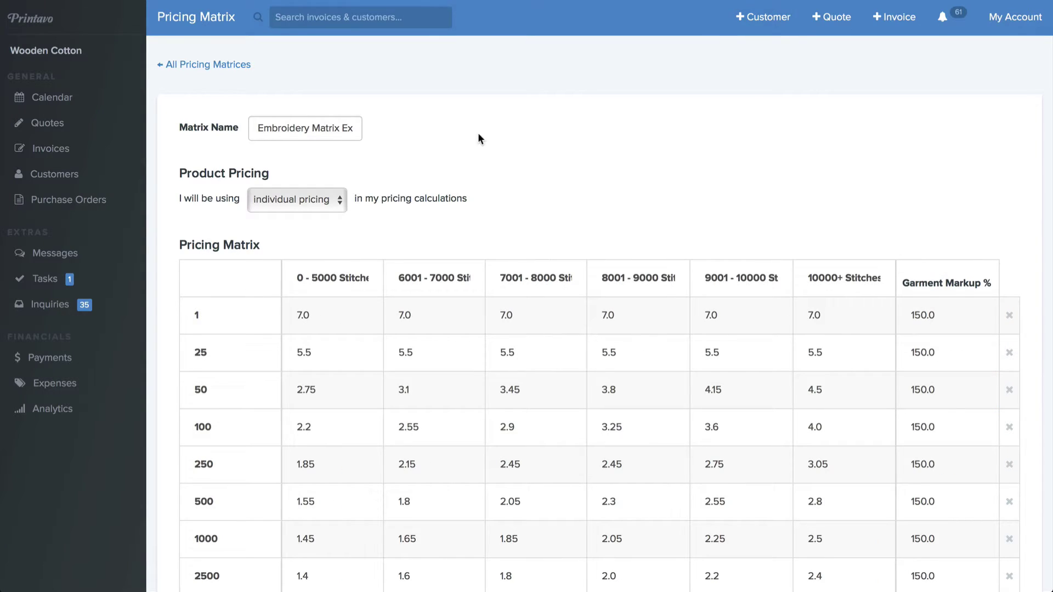
click(319, 278)
click(433, 278)
click(342, 276)
click(516, 272)
click(517, 313)
click(520, 344)
click(927, 354)
click(352, 272)
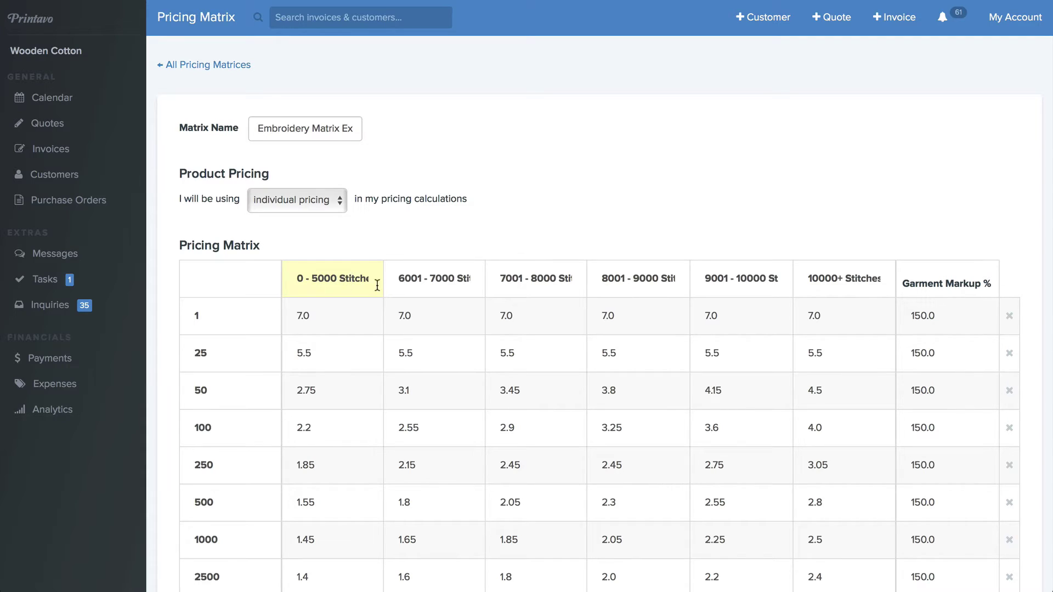
click(410, 278)
click(530, 279)
click(617, 278)
click(557, 284)
click(467, 278)
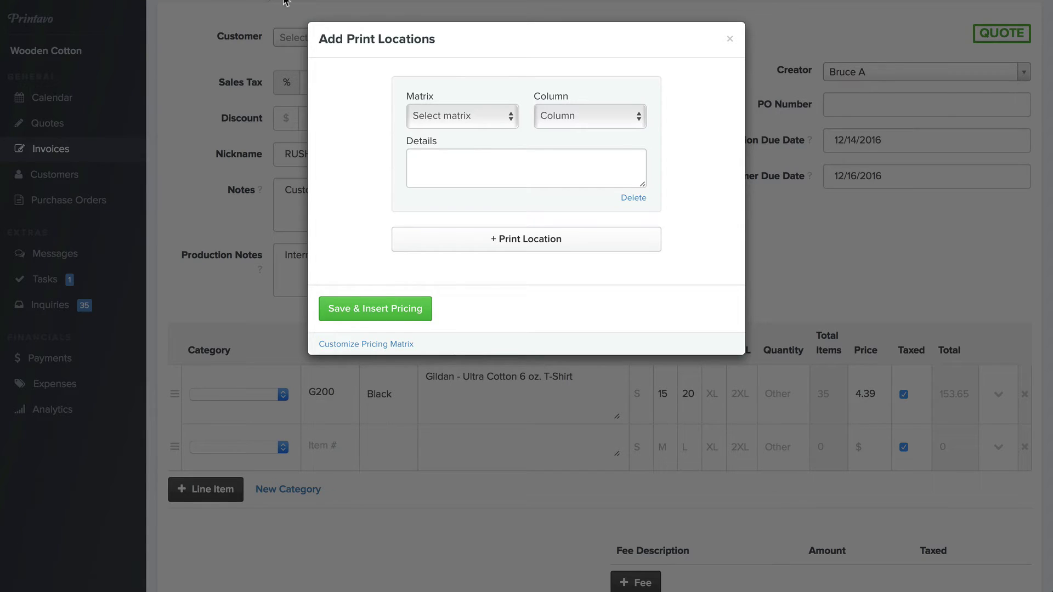
- Add a front print location using Screen Printing Example at 2 color, with 'Front print' and Pantone details
click(445, 117)
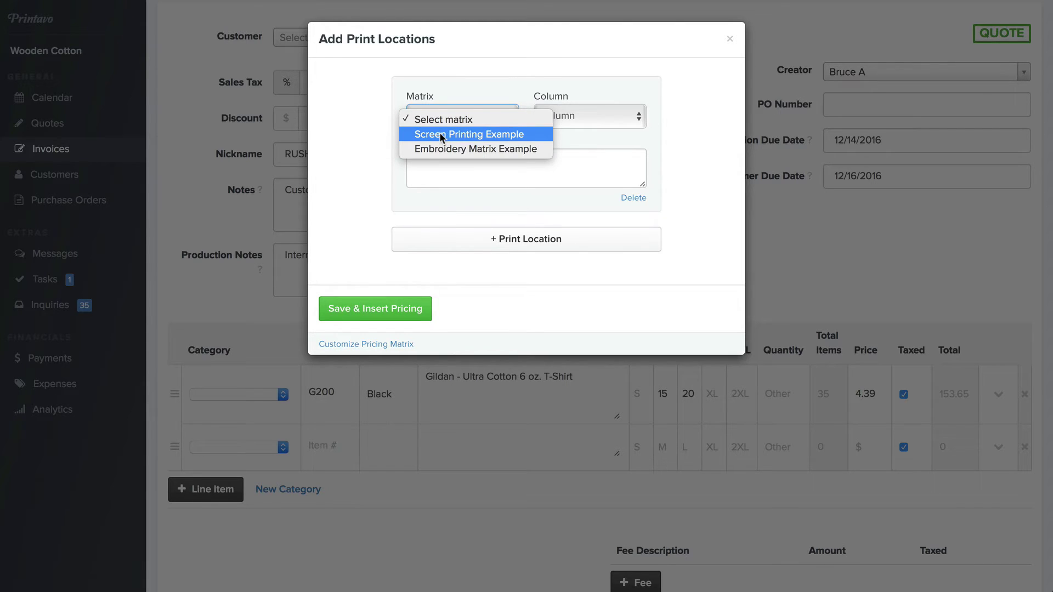
click(440, 134)
click(559, 119)
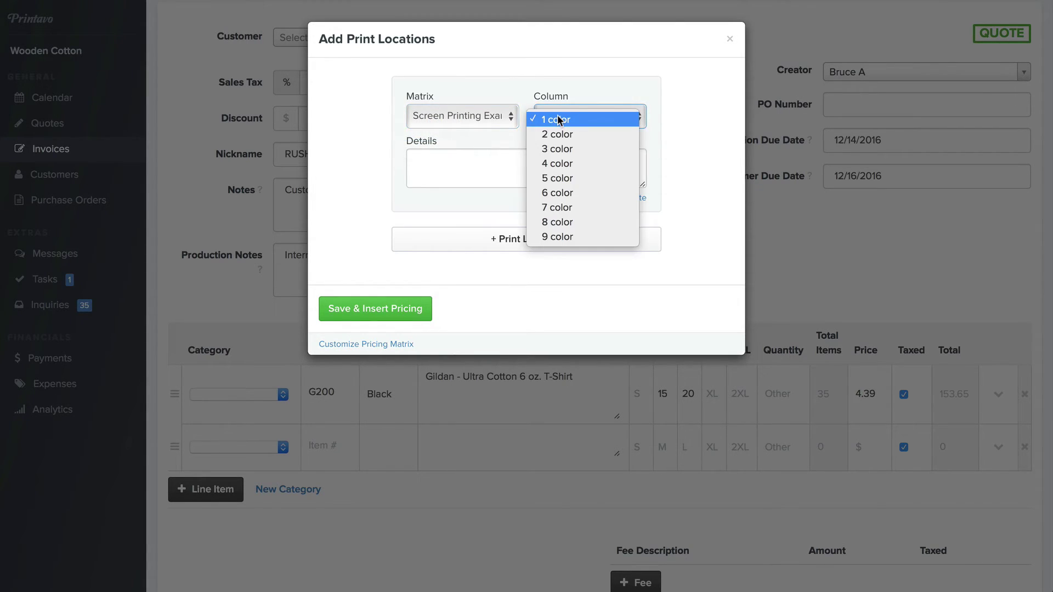
click(559, 133)
click(515, 163)
text(Front print)
key(Return)
text(Pantone information...)
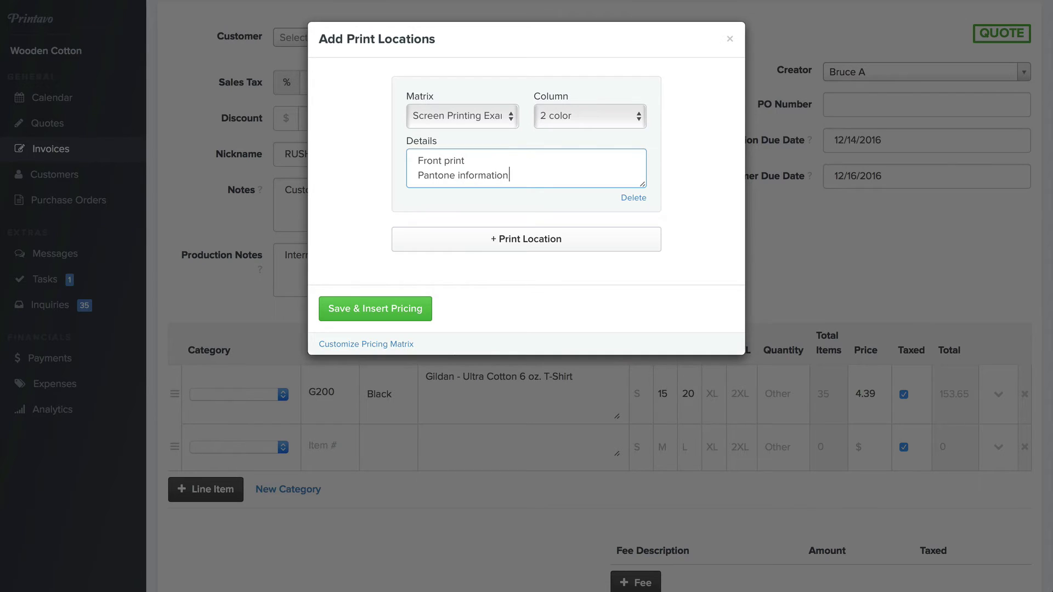
- Add a 1 color Screen Printing Example back location with 'Back print' details, then save and insert pricing
click(508, 238)
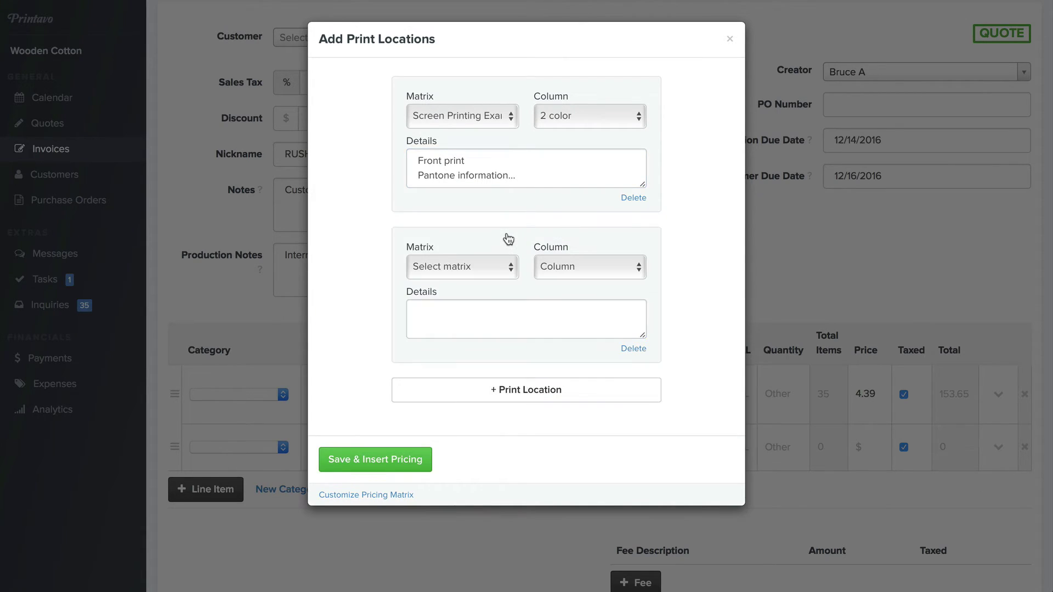
click(479, 266)
click(527, 282)
click(568, 265)
click(568, 268)
text(Back print)
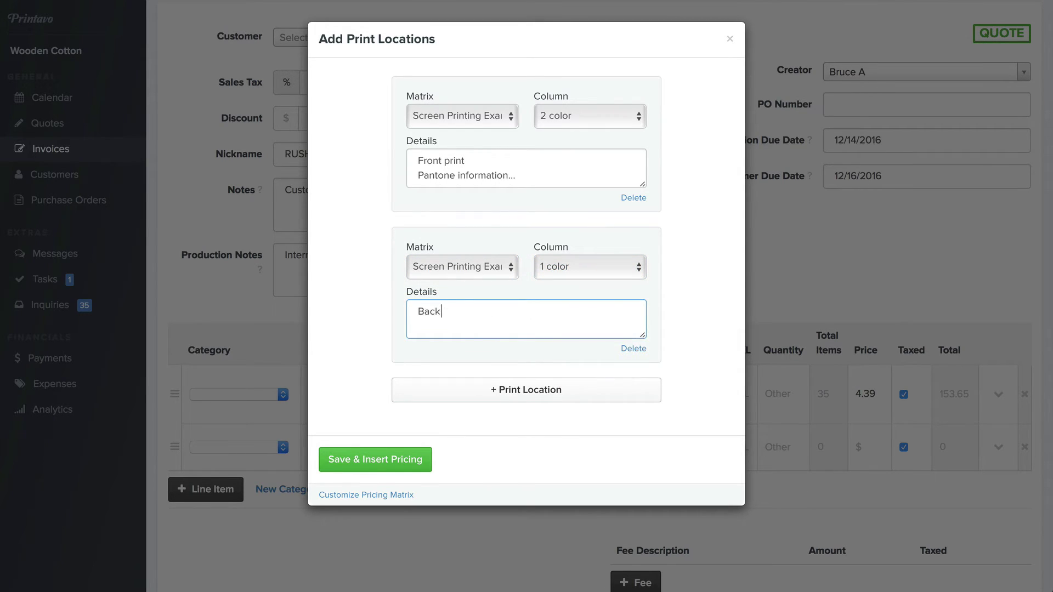
key(Return)
text(Pantone information...)
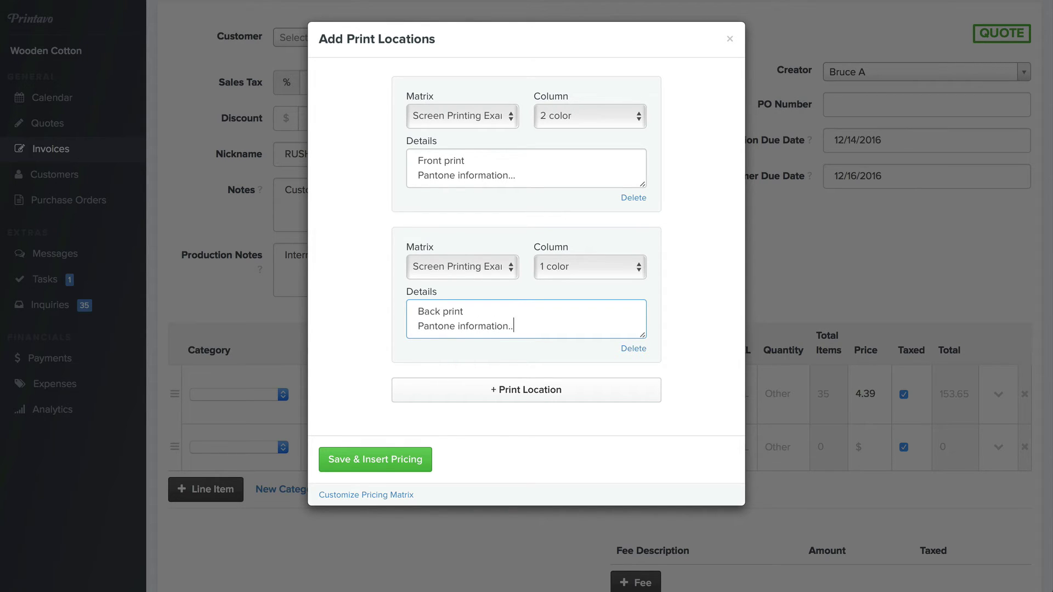
click(399, 459)
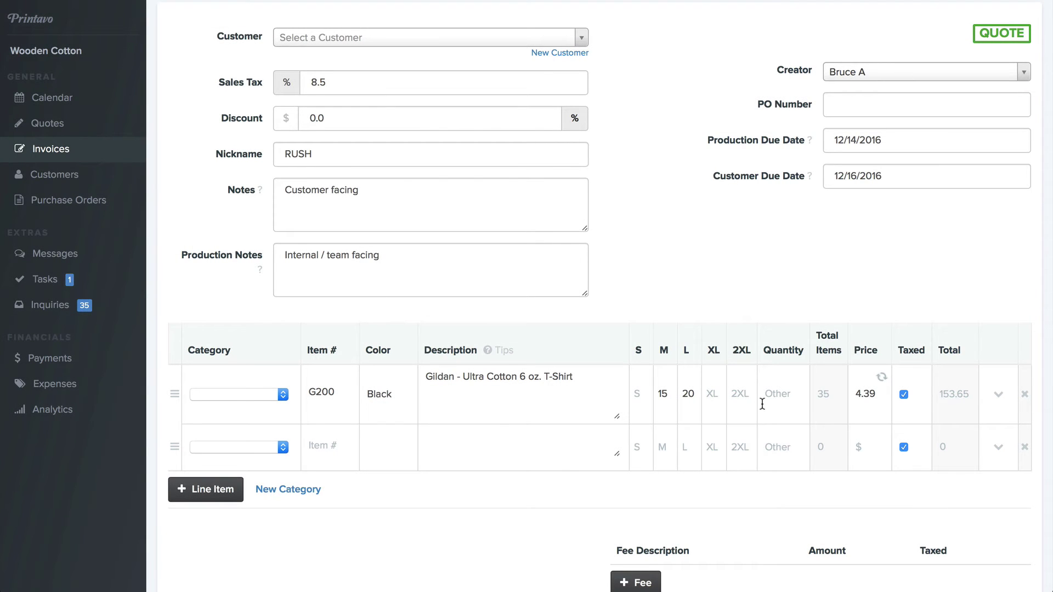
- Add 'Garment Cost * Garment Markup Percentage + Print Cost' on a new line of the G200 description
click(598, 382)
key(Return)
key(Return)
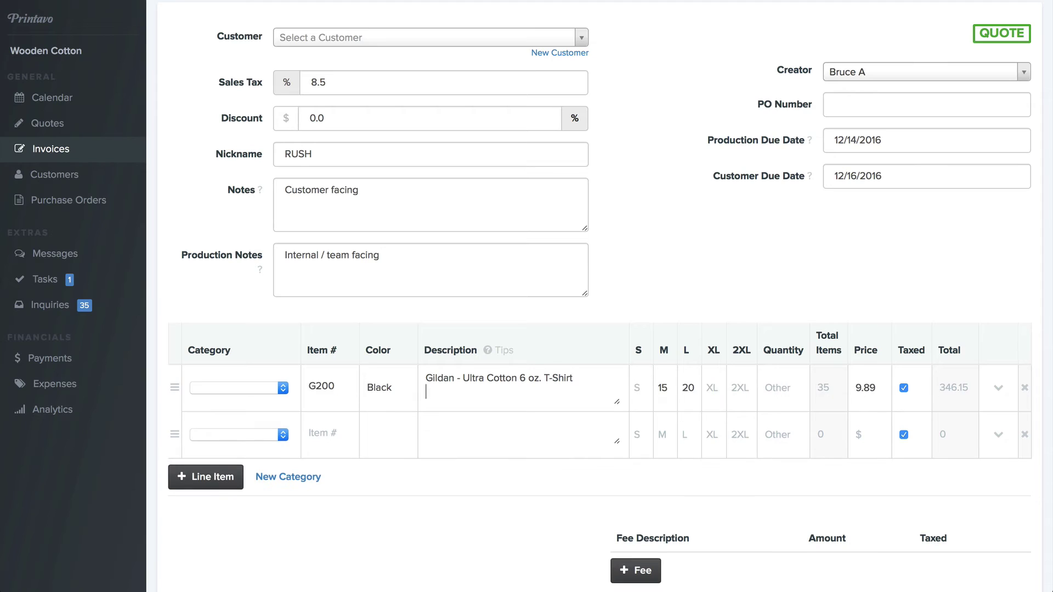
text(Garment Cos)
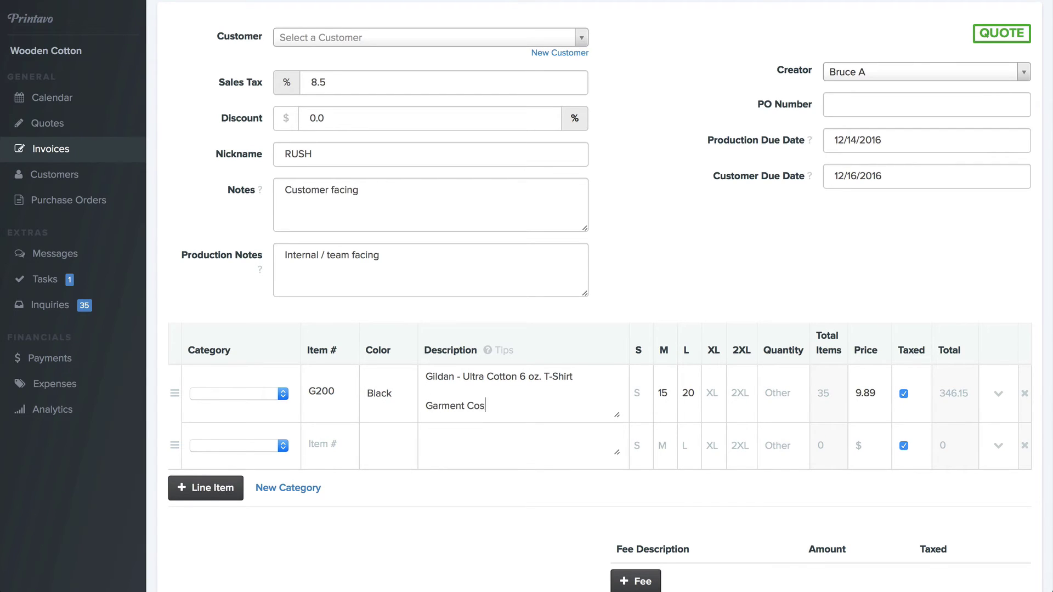
text(t * Garme)
text(nt Markup Perc)
text(entage + P)
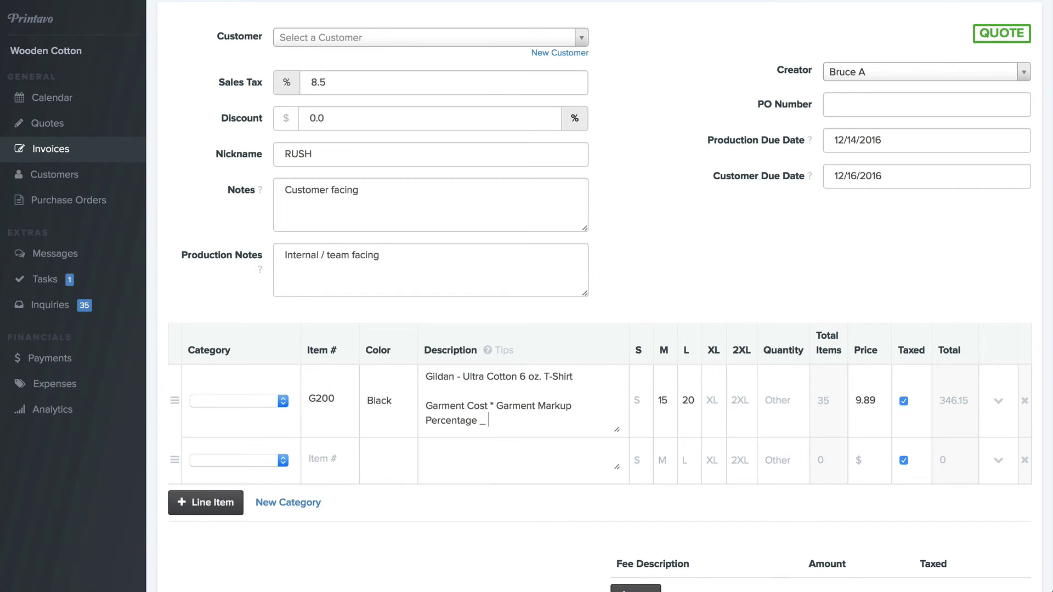
text(rint Cost)
shift+click(497, 406)
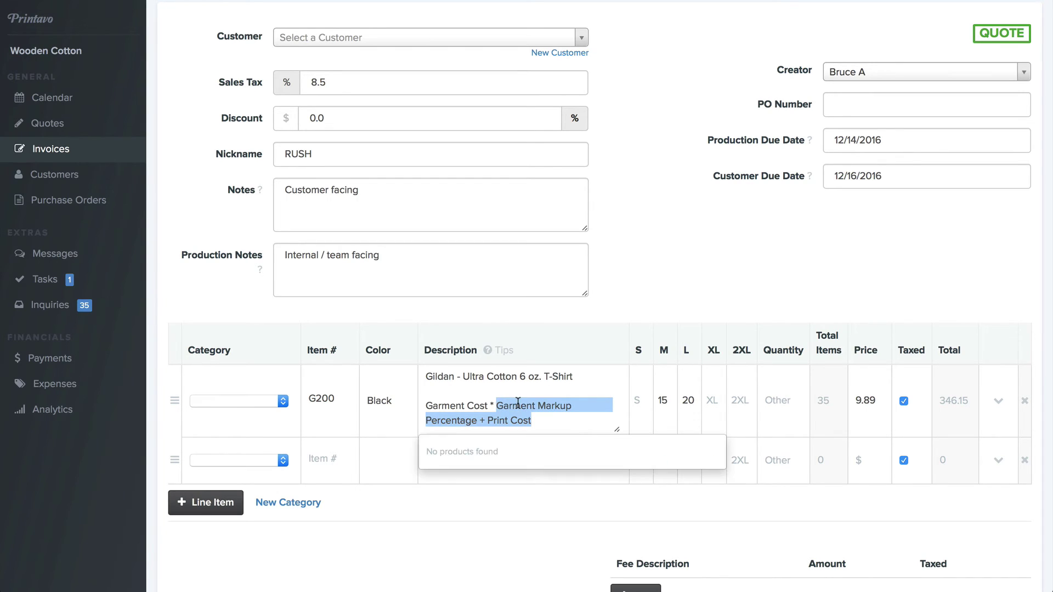
click(680, 263)
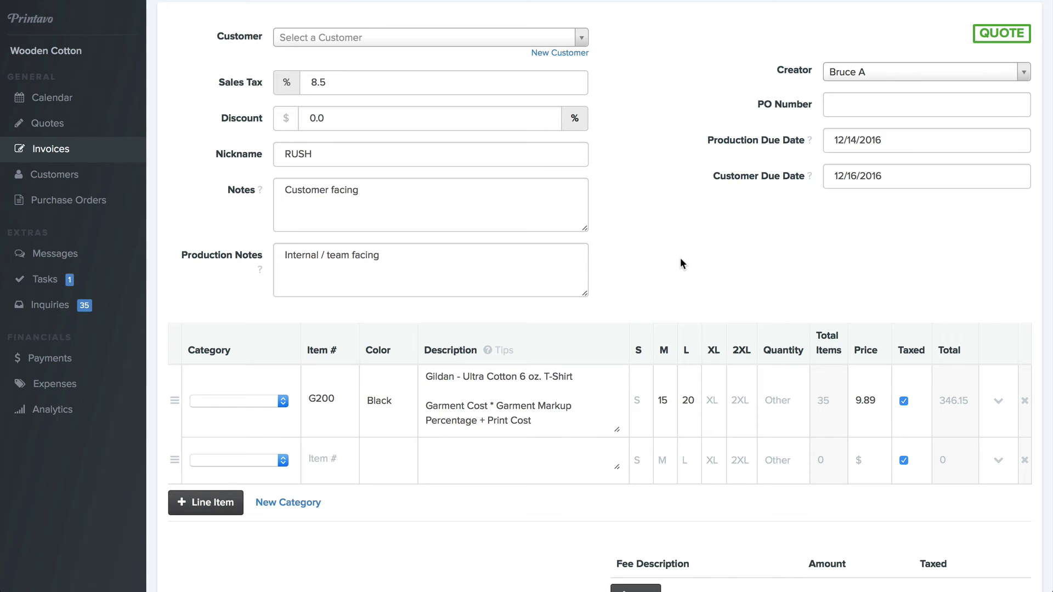
drag(487, 406, 424, 407)
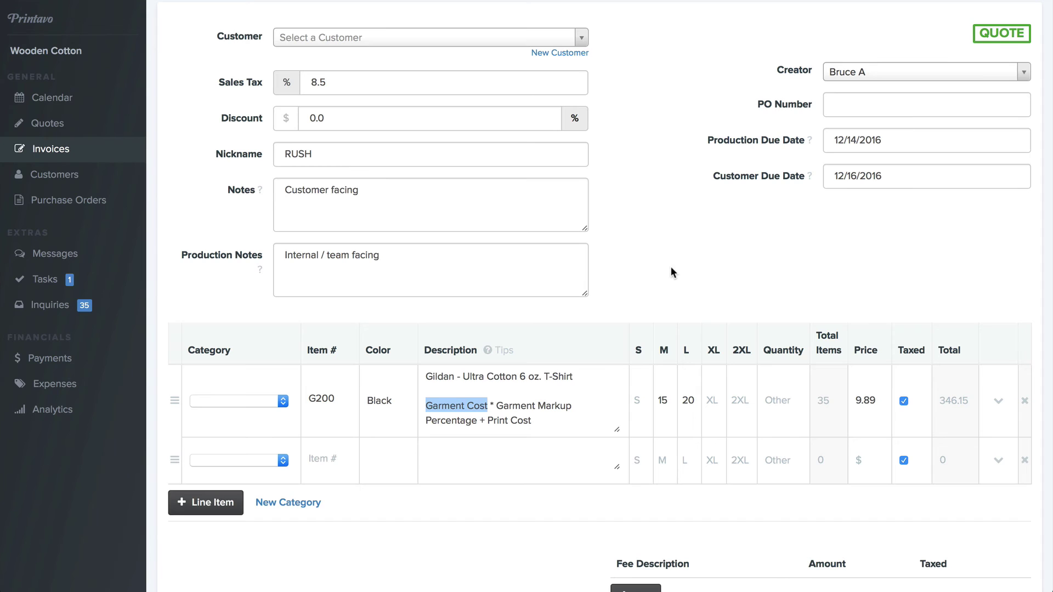
click(963, 308)
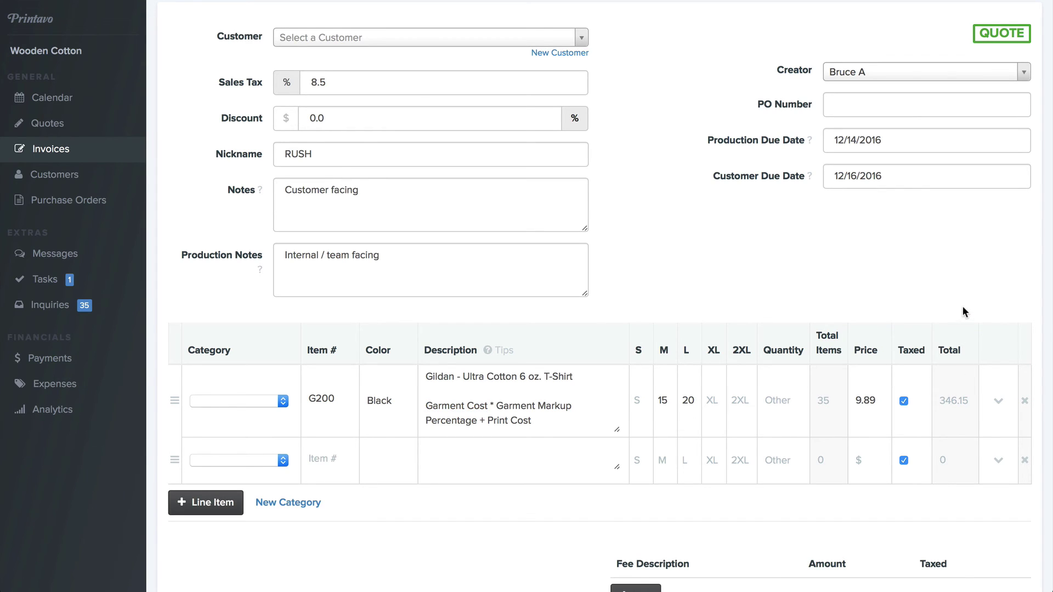
click(998, 400)
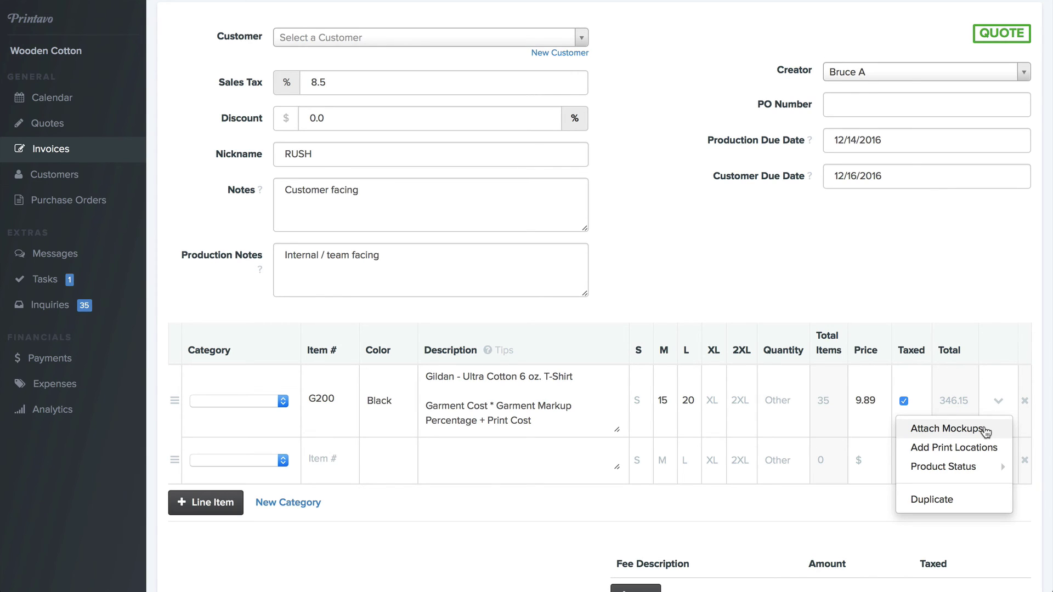
click(963, 273)
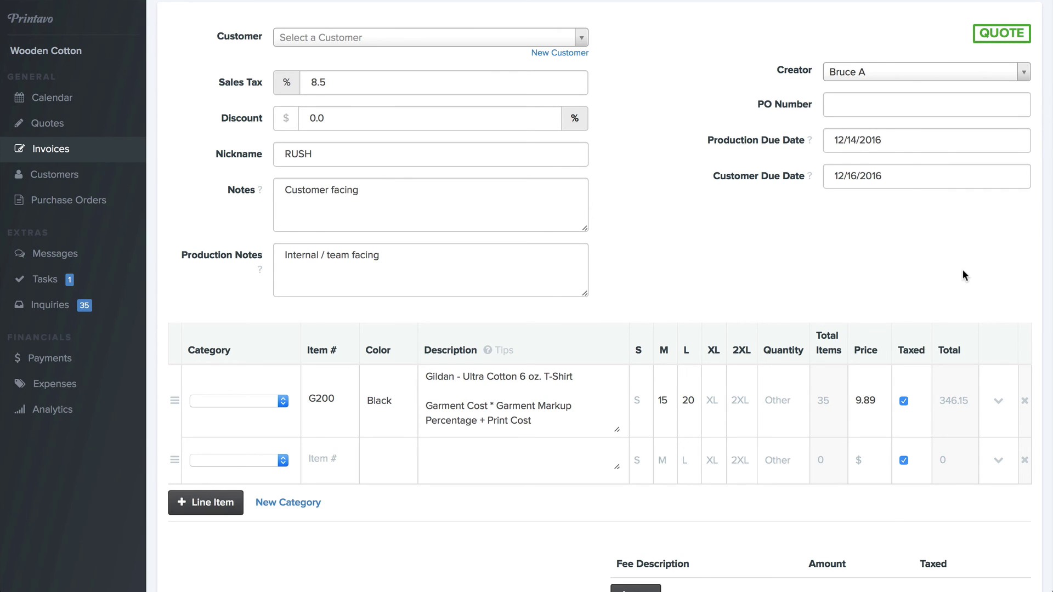
- Add a taxed 0.0 fee row below the line items, bringing total due to $375.57
scroll(965, 274, down, 5)
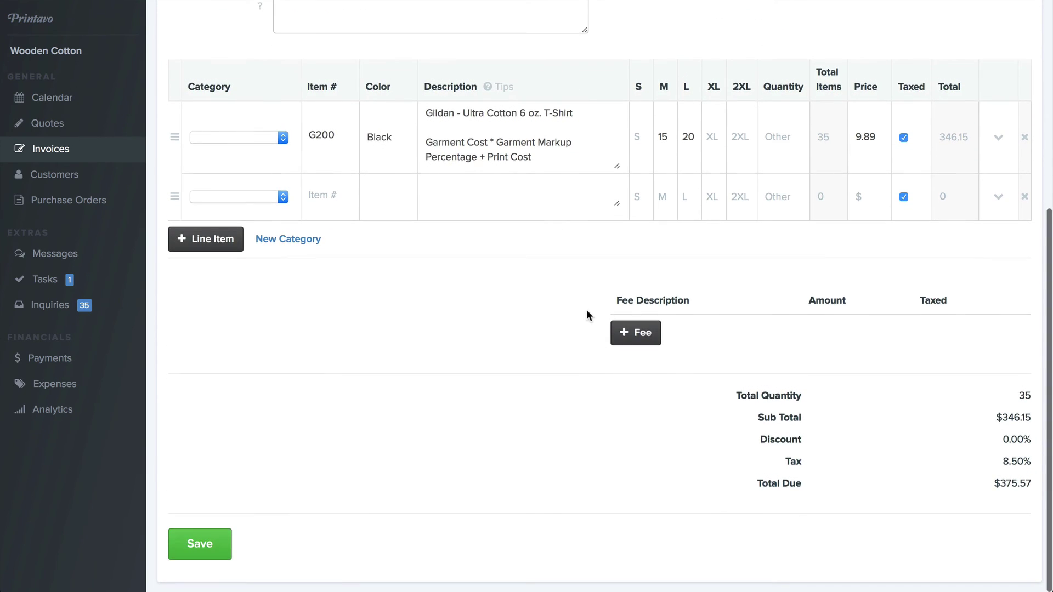
click(633, 335)
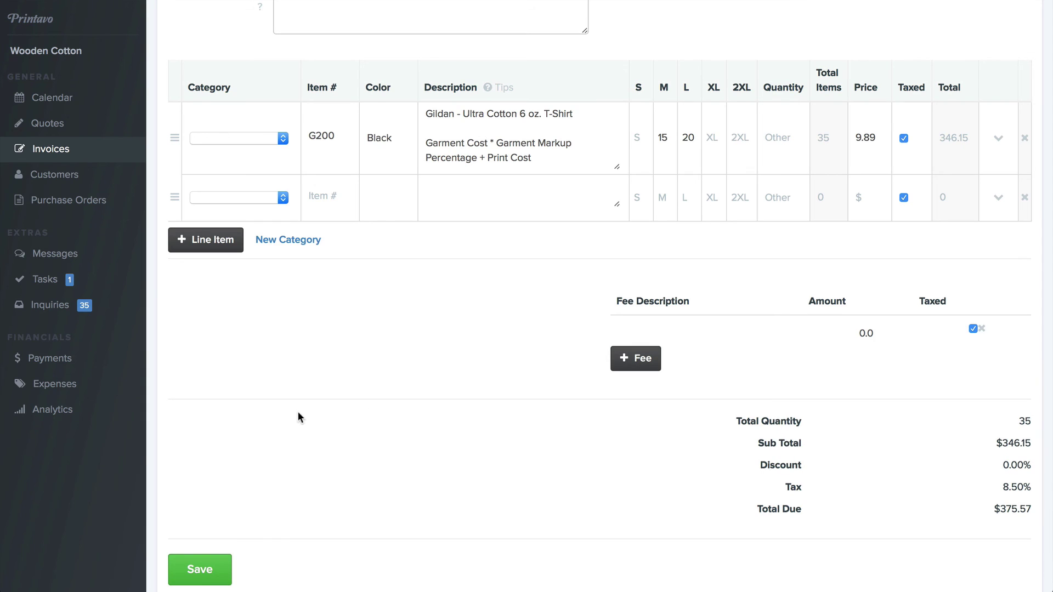